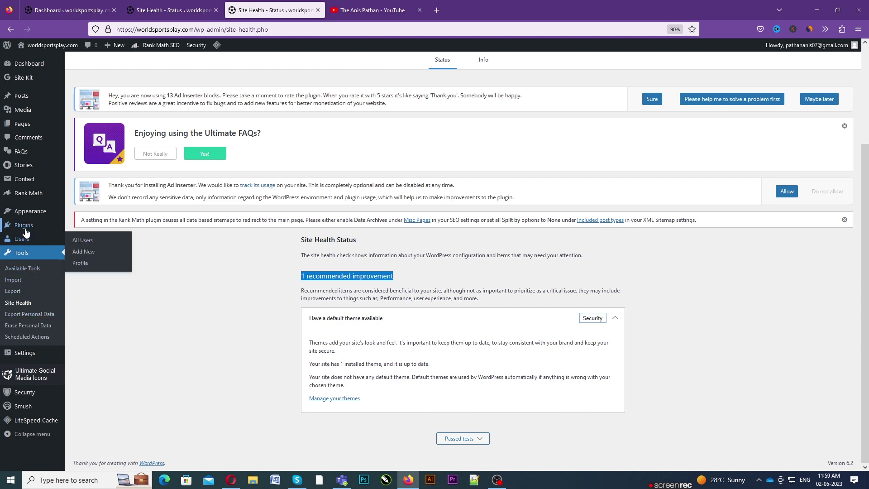
Open the Themes page under Appearance in a new browser tab and check which themes are installed.
{"action": "mouse_move", "coordinate": [25, 231]}
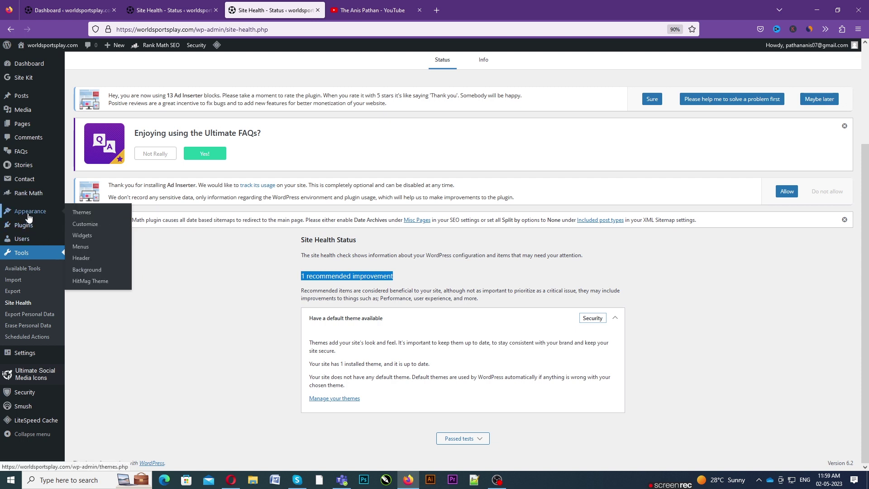
{"action": "right_click", "coordinate": [79, 213]}
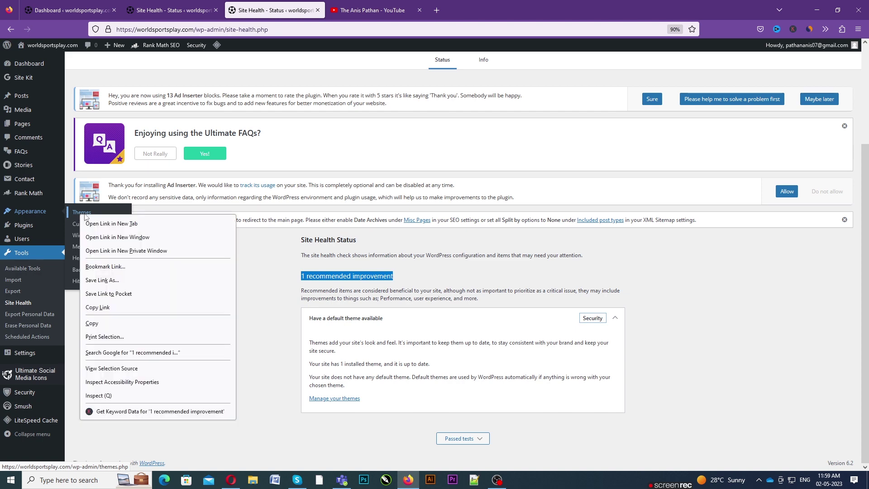
{"action": "left_click", "coordinate": [111, 224]}
{"action": "left_click", "coordinate": [355, 6]}
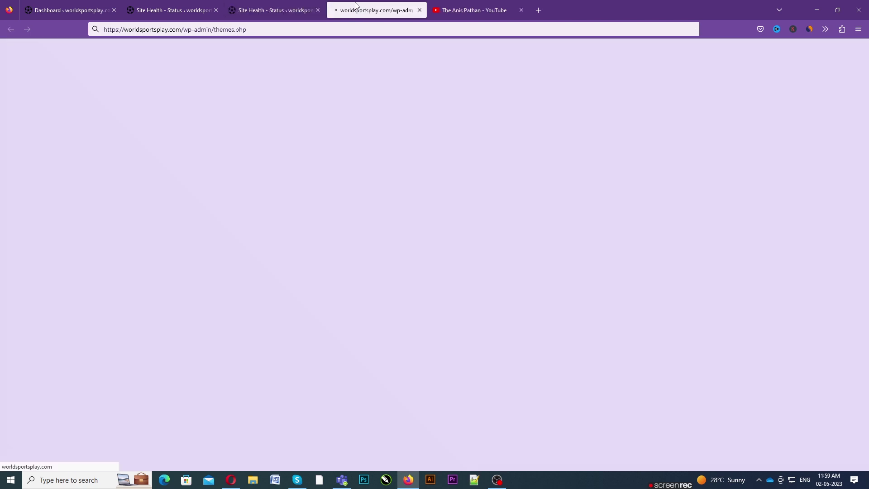
{"action": "scroll", "coordinate": [342, 202], "scroll_direction": "down", "scroll_amount": 3}
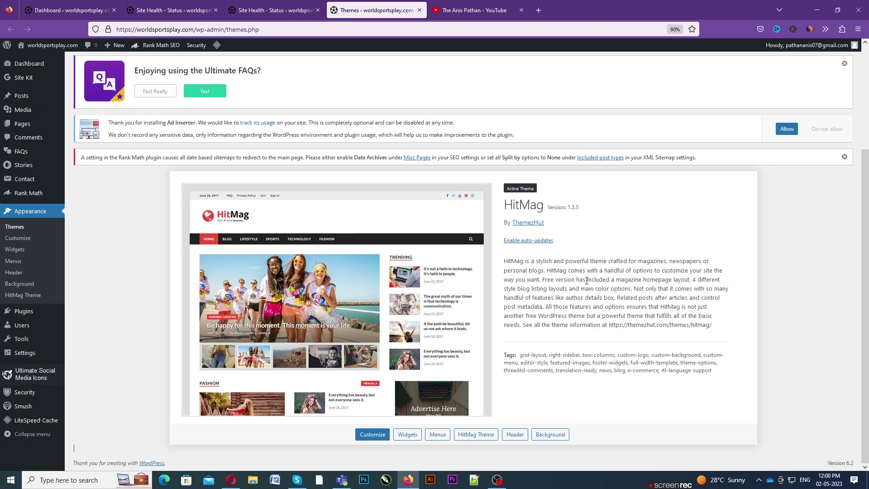
Review the default theme recommendation on the Site Health page and open its theme management link in a new tab.
{"action": "key", "text": "ctrl+shift+Tab"}
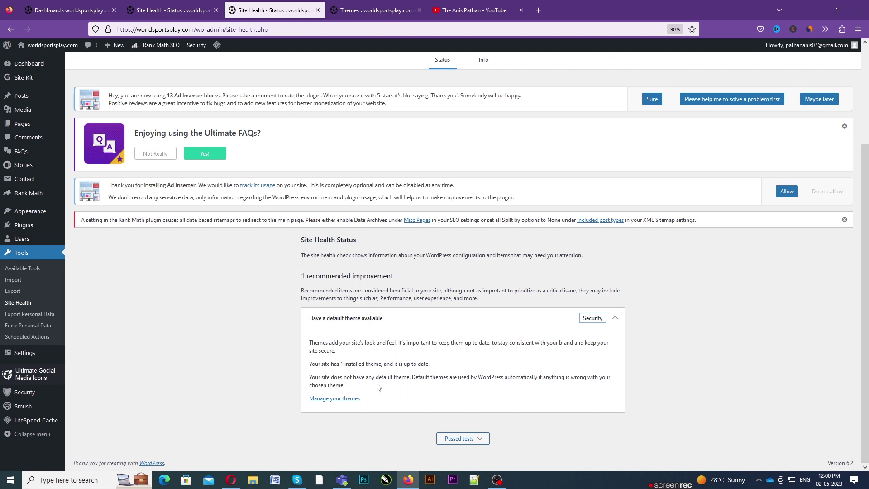
{"action": "left_click_drag", "start_coordinate": [375, 377], "coordinate": [411, 378]}
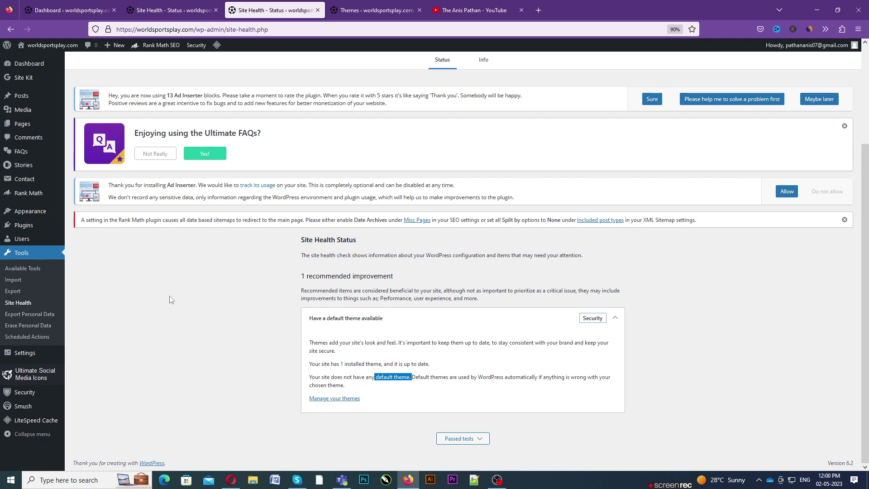
{"action": "left_click", "coordinate": [616, 318]}
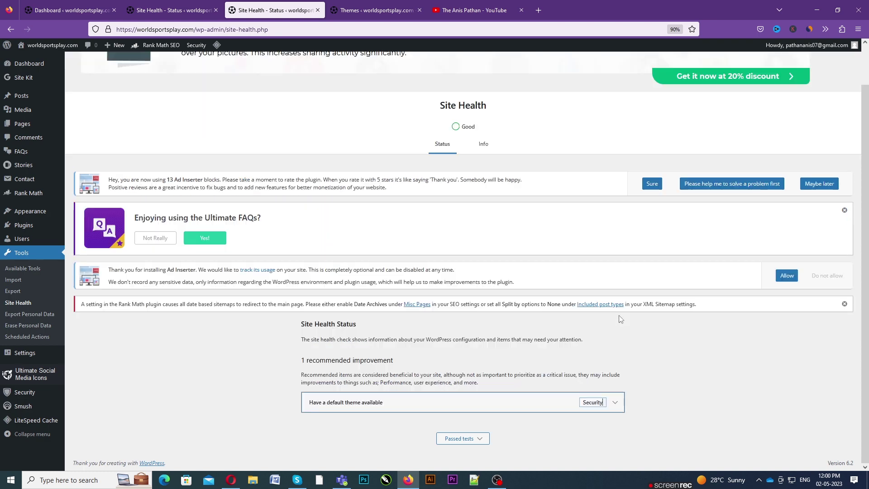
{"action": "left_click", "coordinate": [615, 402]}
{"action": "scroll", "coordinate": [554, 337], "scroll_direction": "down", "scroll_amount": 2}
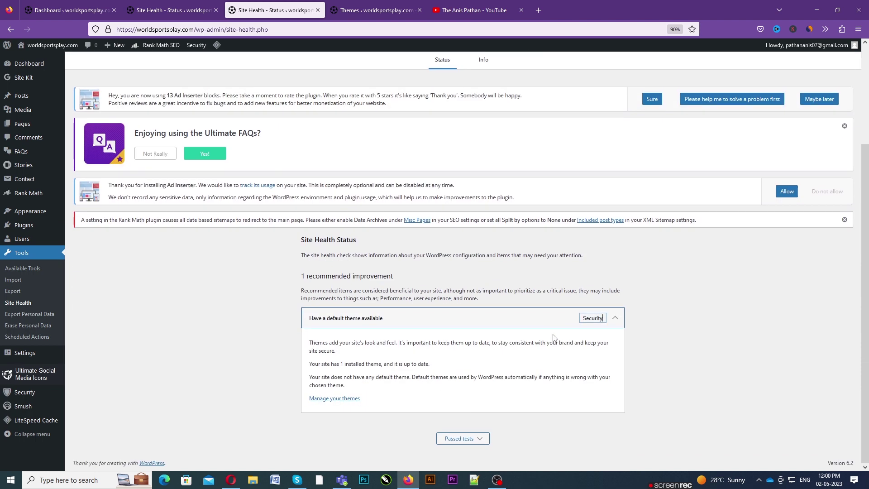
{"action": "right_click", "coordinate": [346, 398]}
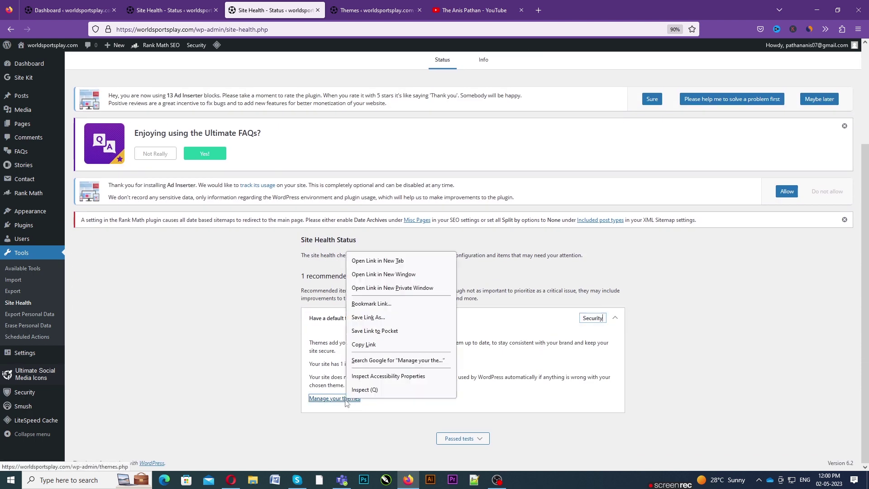
{"action": "left_click", "coordinate": [372, 264]}
Open the Add Themes page in a new tab from the installed Themes page and install the Twenty Twenty-Three theme.
{"action": "left_click", "coordinate": [364, 6]}
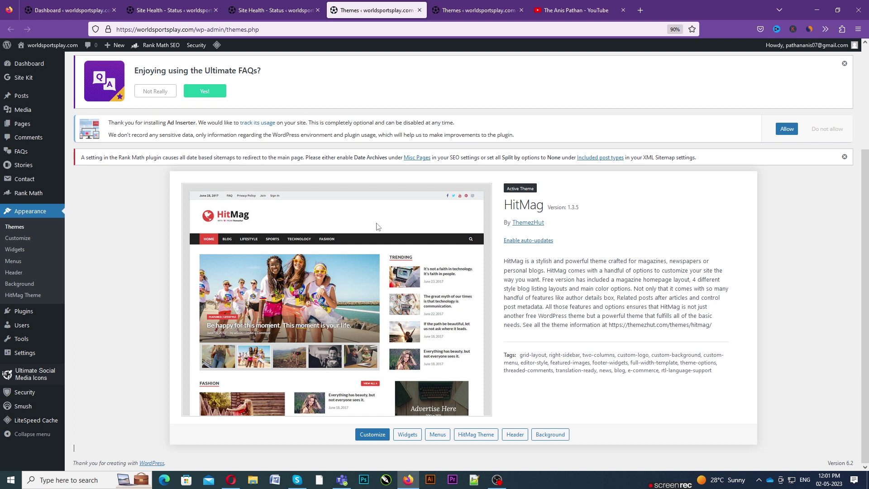
{"action": "scroll", "coordinate": [488, 297], "scroll_direction": "up", "scroll_amount": 2}
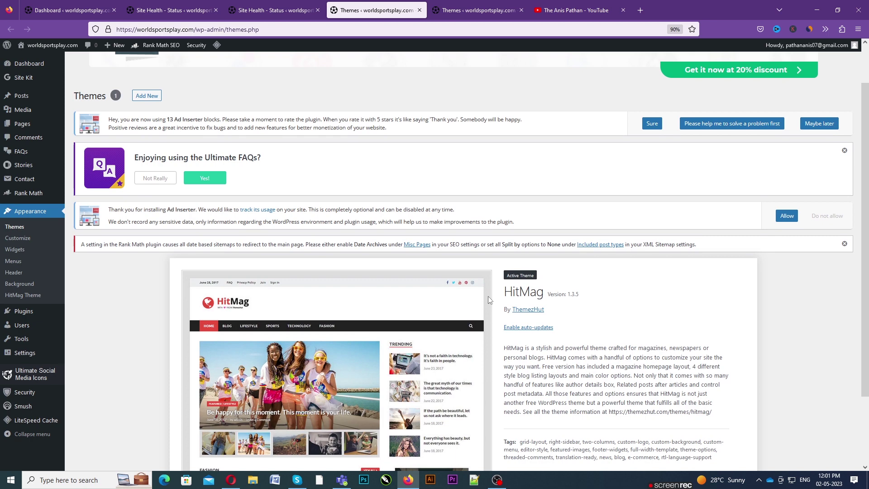
{"action": "right_click", "coordinate": [144, 98]}
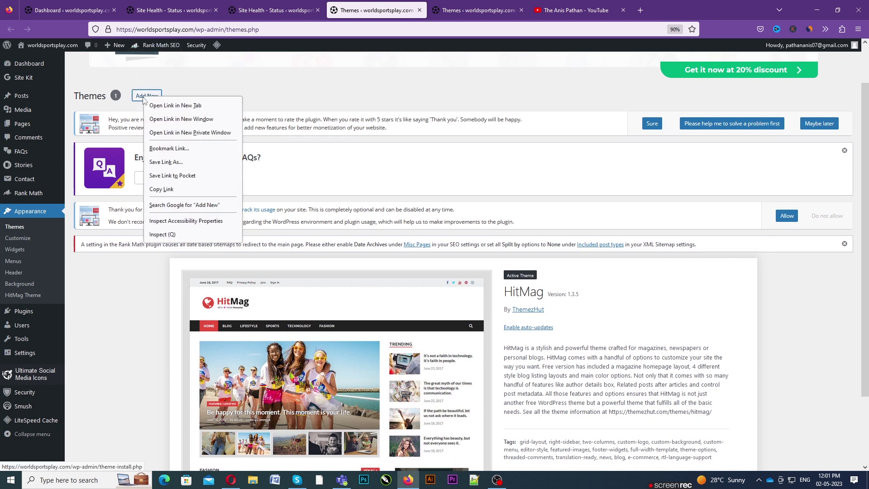
{"action": "left_click", "coordinate": [163, 105]}
{"action": "left_click", "coordinate": [448, 11]}
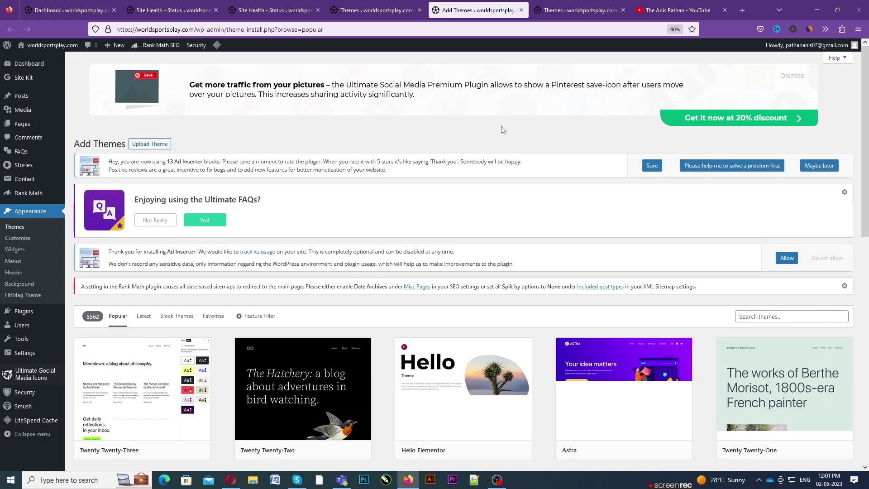
{"action": "scroll", "coordinate": [502, 130], "scroll_direction": "down", "scroll_amount": 3}
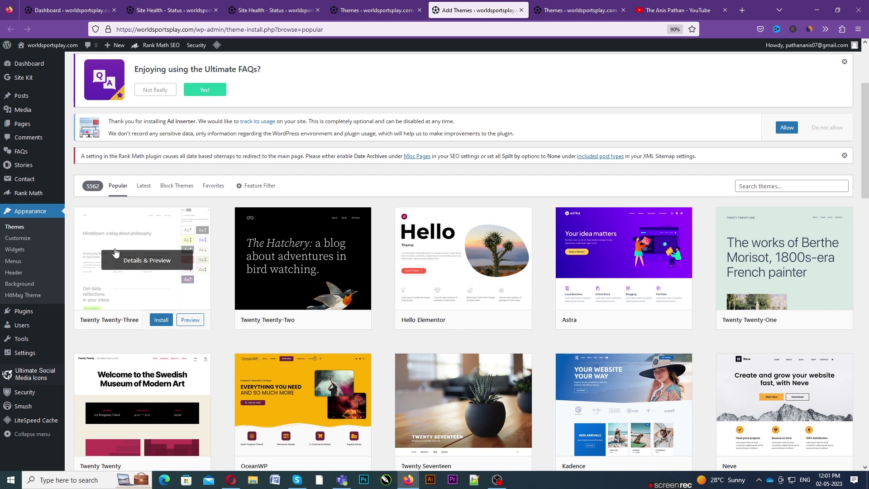
{"action": "left_click", "coordinate": [161, 320]}
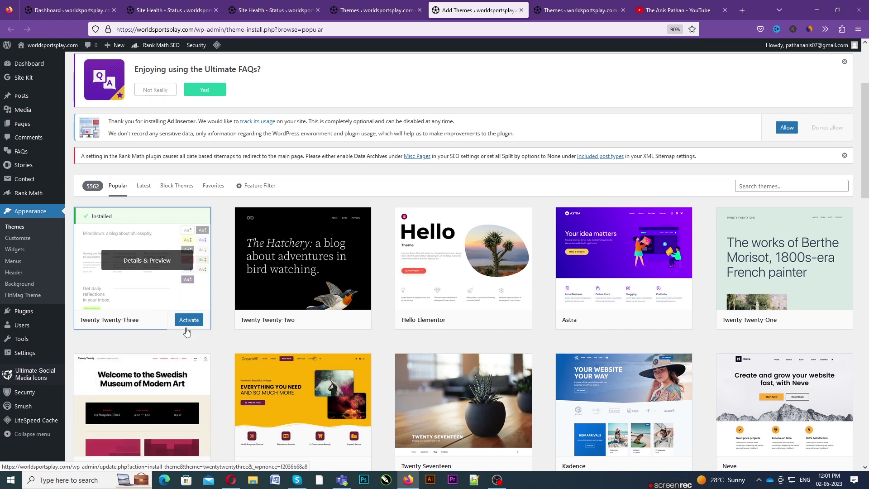
Reload the Themes page opened from the Site Health recommendation and check the list of installed themes.
{"action": "left_click", "coordinate": [534, 5]}
{"action": "left_click", "coordinate": [345, 29]}
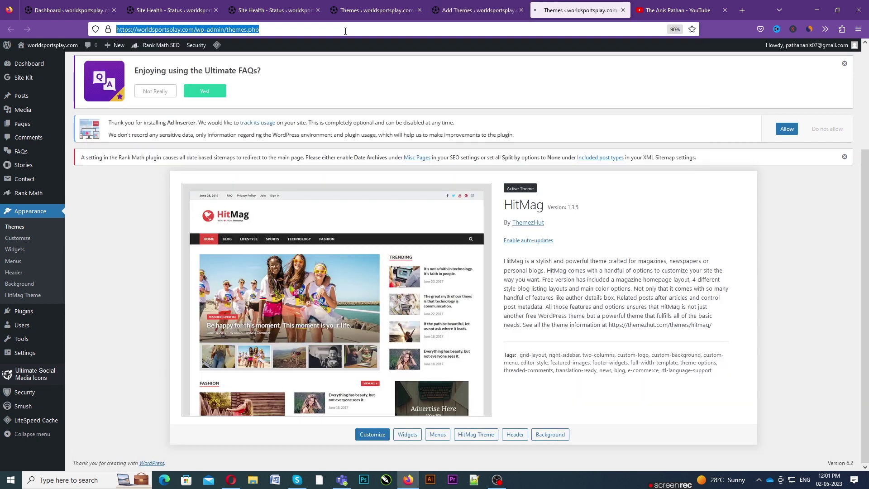
{"action": "key", "text": "Return"}
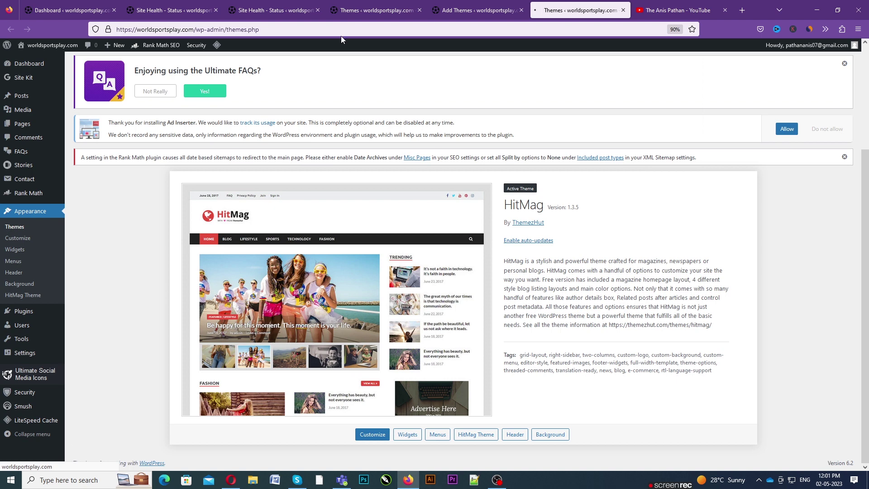
{"action": "scroll", "coordinate": [469, 329], "scroll_direction": "down", "scroll_amount": 2}
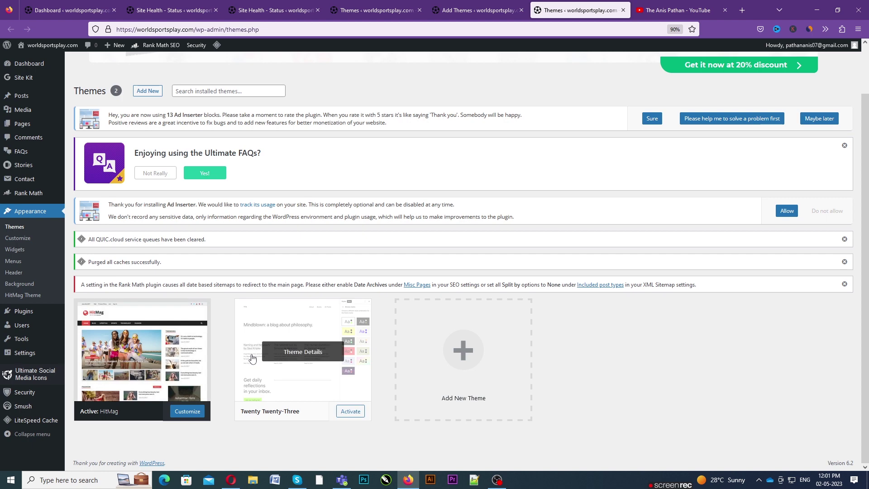
Reload the Site Health page with the default theme recommendation and review the refreshed status results.
{"action": "left_click", "coordinate": [376, 10]}
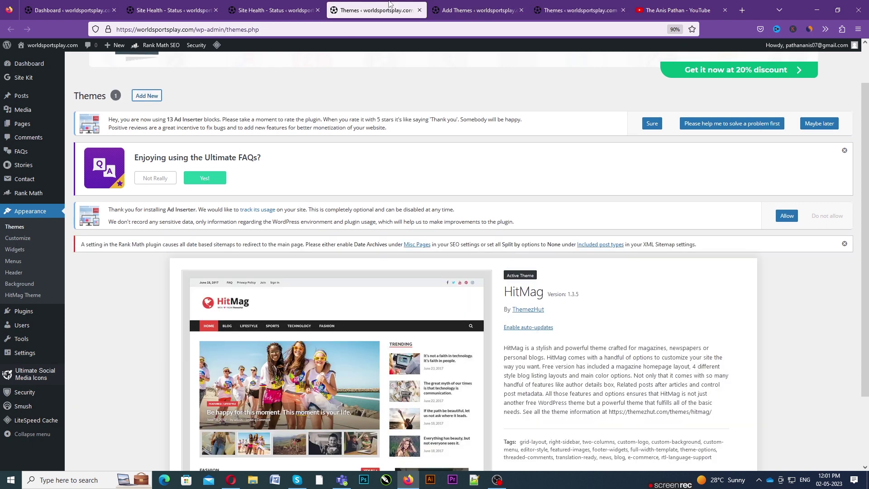
{"action": "left_click", "coordinate": [267, 6]}
{"action": "left_click", "coordinate": [272, 26]}
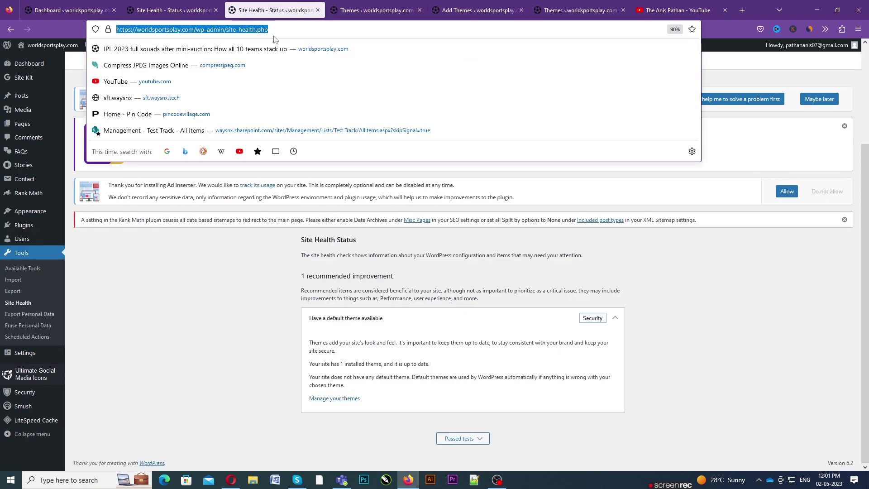
{"action": "key", "text": "Return"}
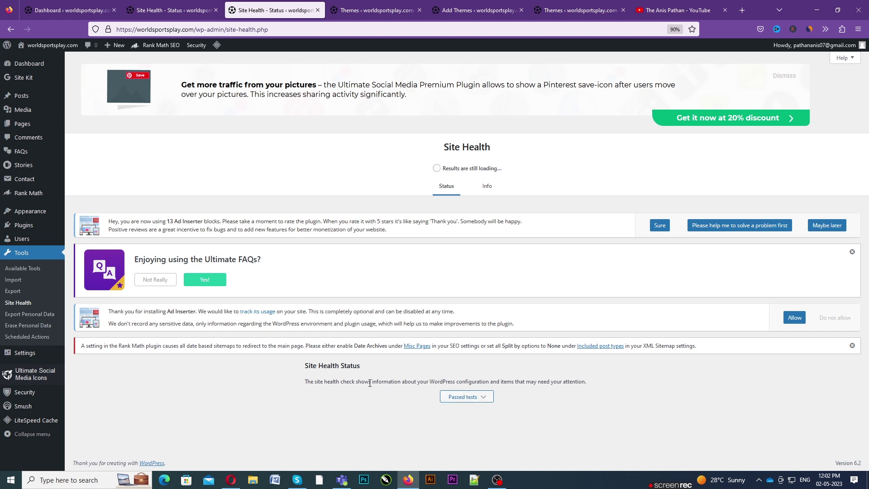
{"action": "left_click_drag", "start_coordinate": [307, 382], "coordinate": [583, 388]}
{"action": "scroll", "coordinate": [498, 385], "scroll_direction": "down", "scroll_amount": 2}
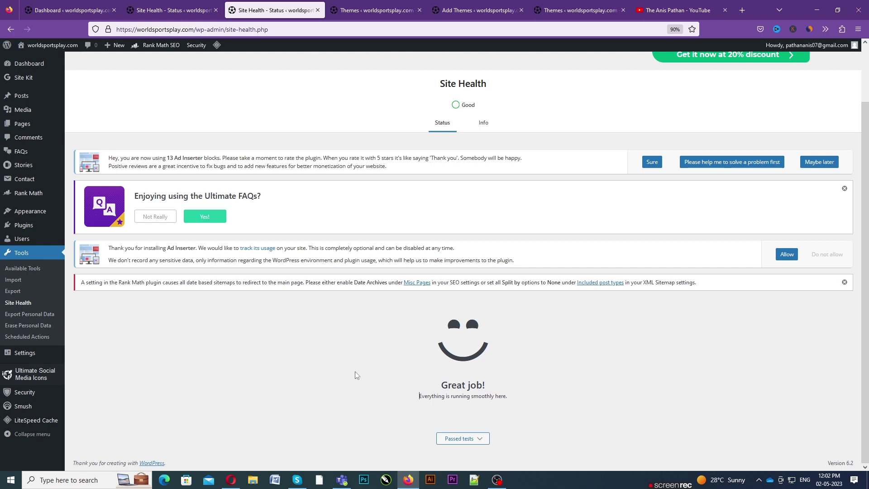
{"action": "scroll", "coordinate": [387, 389], "scroll_direction": "up", "scroll_amount": 2}
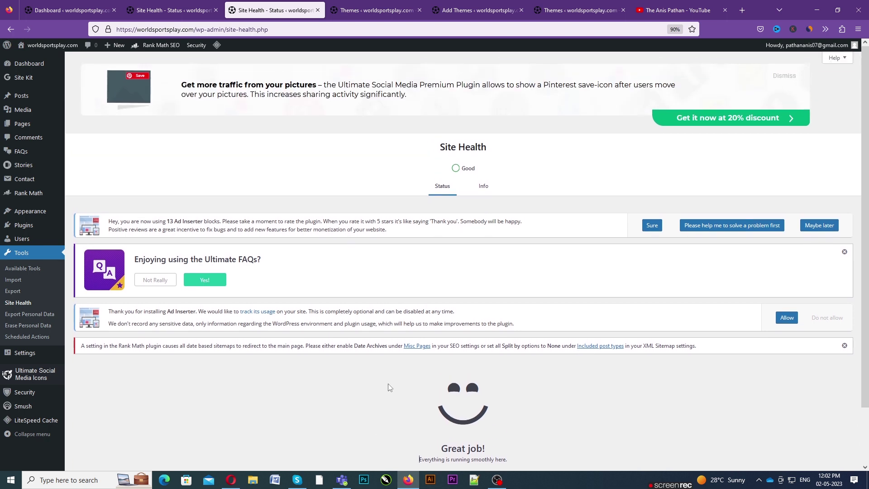
{"action": "scroll", "coordinate": [390, 388], "scroll_direction": "down", "scroll_amount": 2}
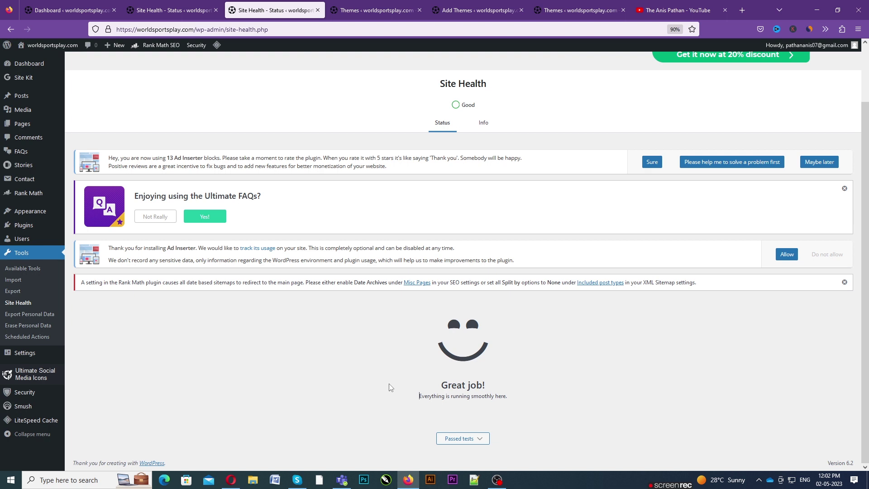
{"action": "scroll", "coordinate": [389, 335], "scroll_direction": "up", "scroll_amount": 2}
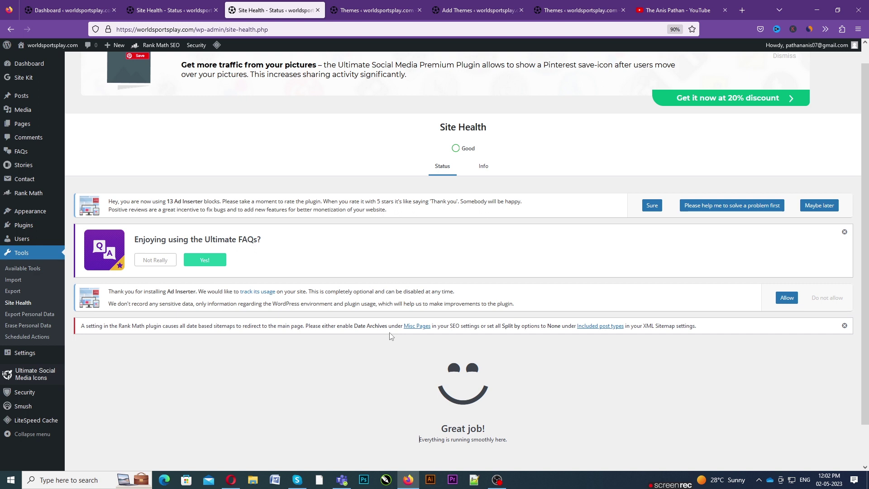
{"action": "scroll", "coordinate": [261, 265], "scroll_direction": "down", "scroll_amount": 2}
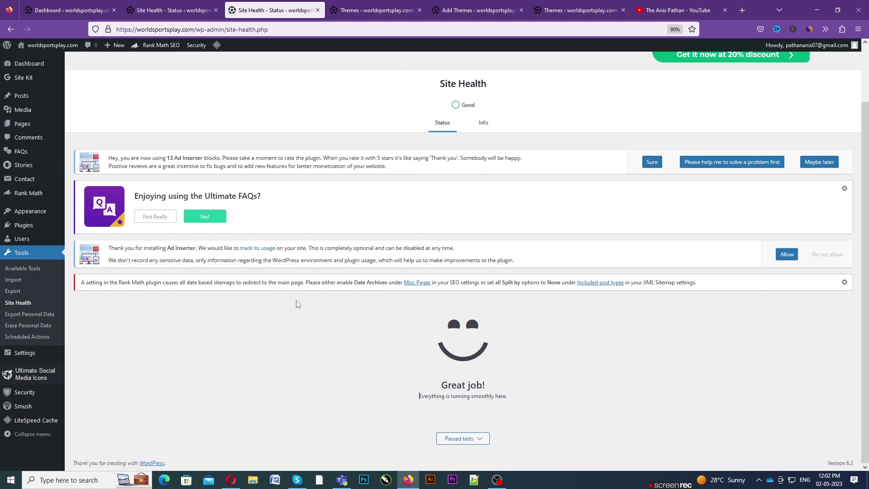